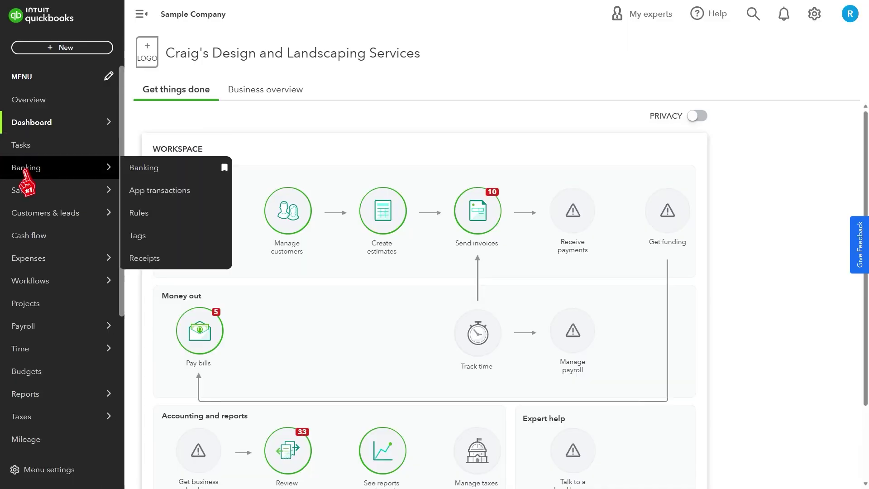
# Step: Begin connecting a new bank account from Banking, tracking from the beginning of this year
pyautogui.click(27, 169)
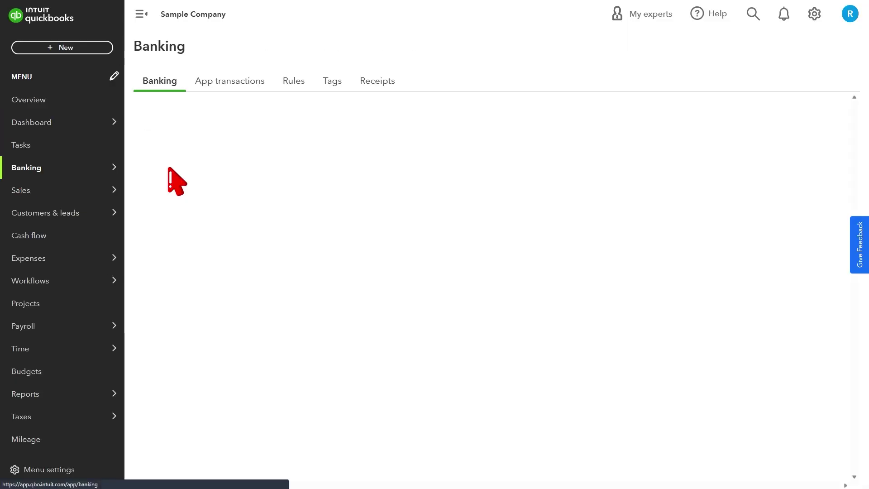
pyautogui.click(685, 119)
pyautogui.click(685, 118)
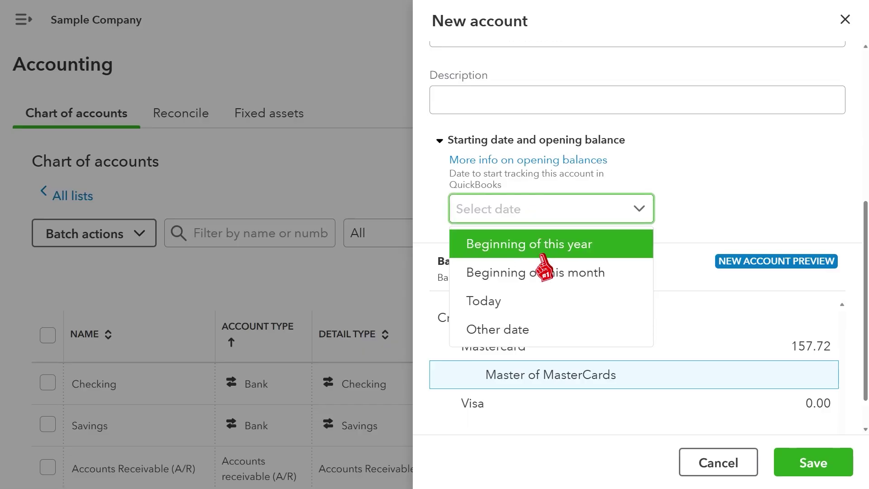
pyautogui.click(539, 254)
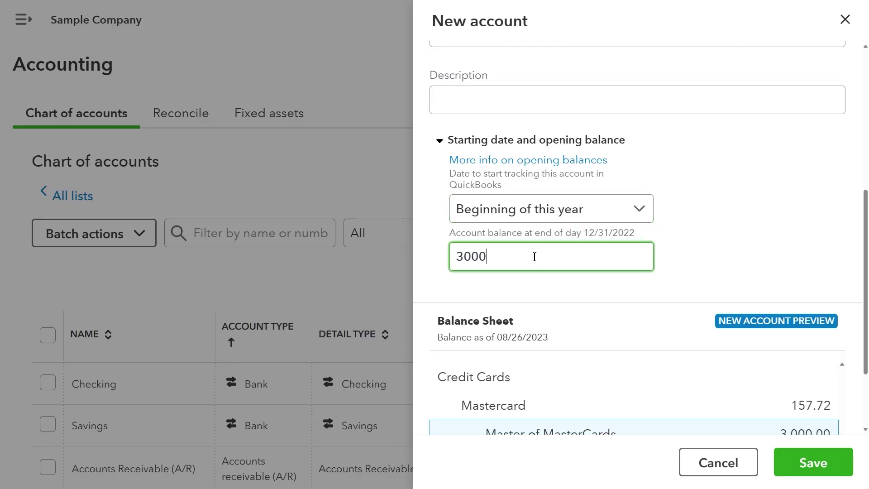
pyautogui.scroll(-2, 740, 226)
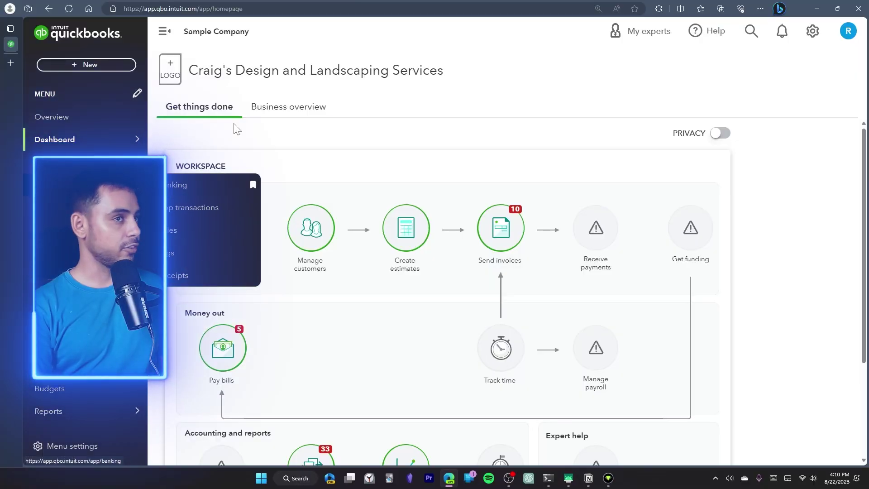
# Step: Switch to Business view from the gear menu, then open Bookkeeping > Chart of accounts
pyautogui.click(813, 31)
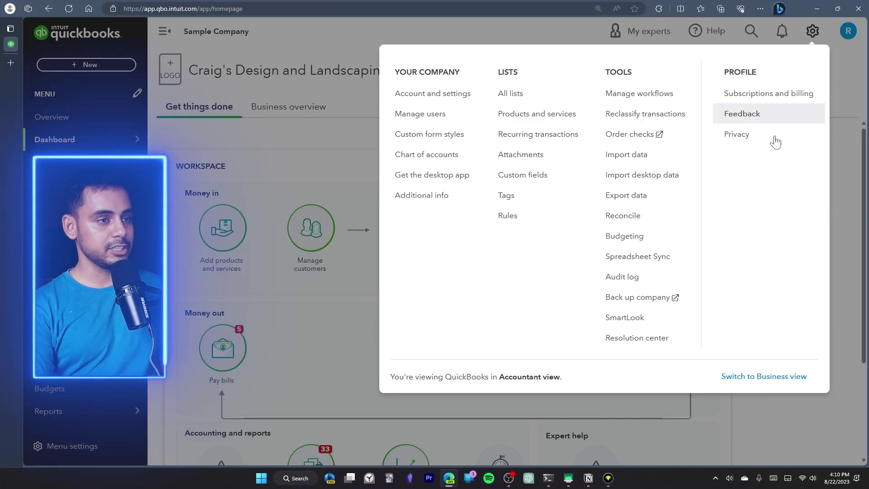
pyautogui.click(773, 377)
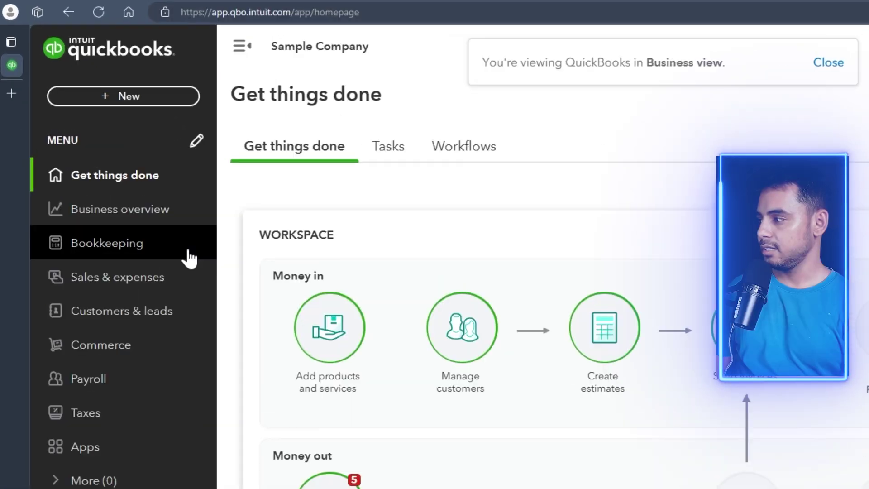
pyautogui.click(126, 167)
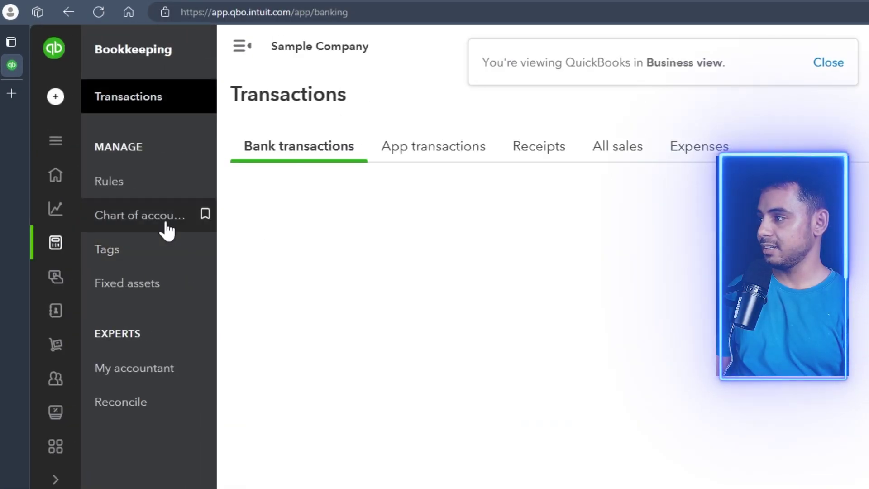
pyautogui.click(167, 230)
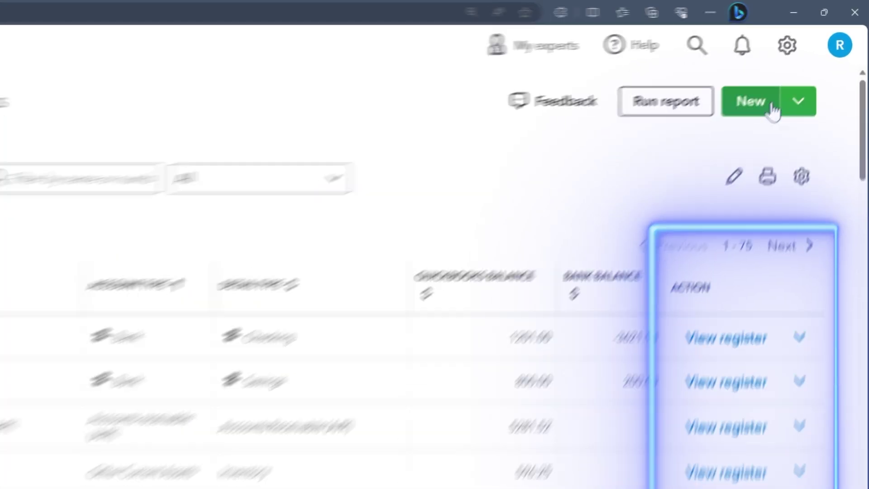
# Step: Create a new Checking detail-type bank account named Checking Bank of America
pyautogui.click(773, 109)
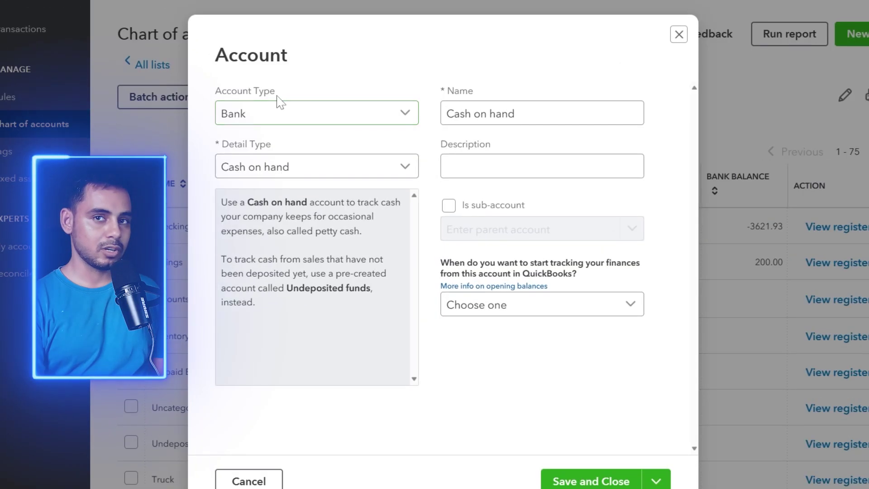
pyautogui.click(344, 168)
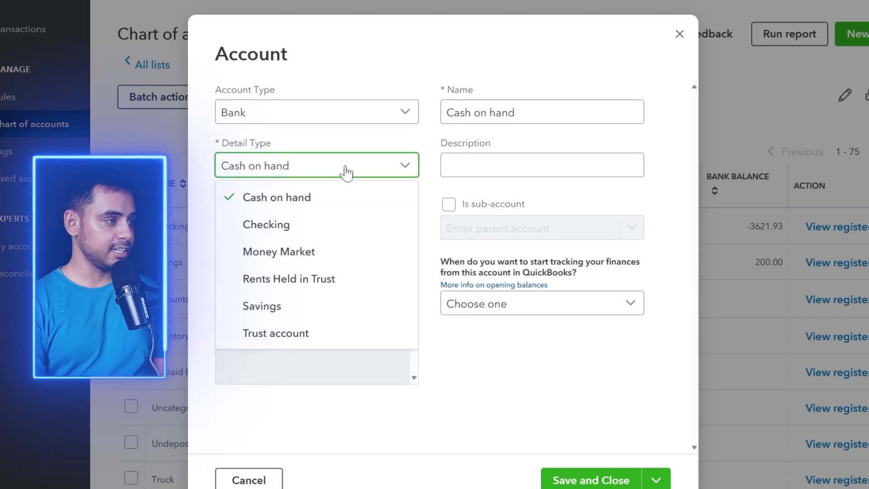
pyautogui.click(315, 238)
pyautogui.click(524, 113)
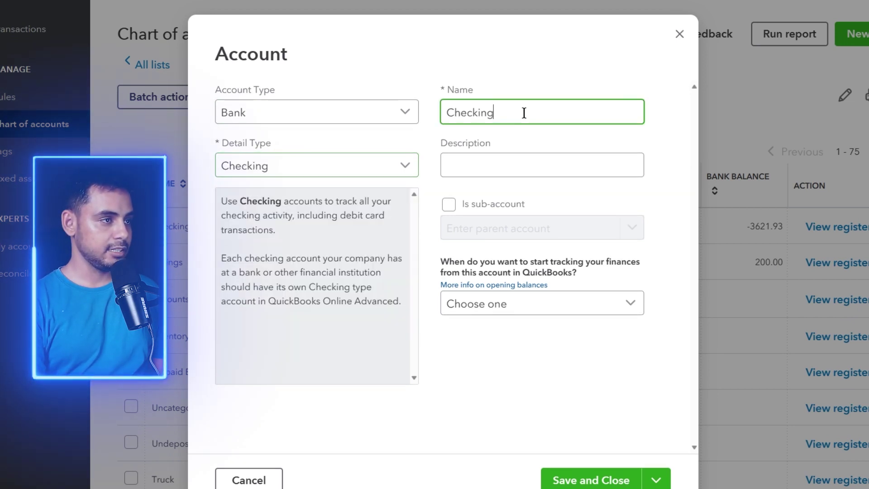
pyautogui.write('America')
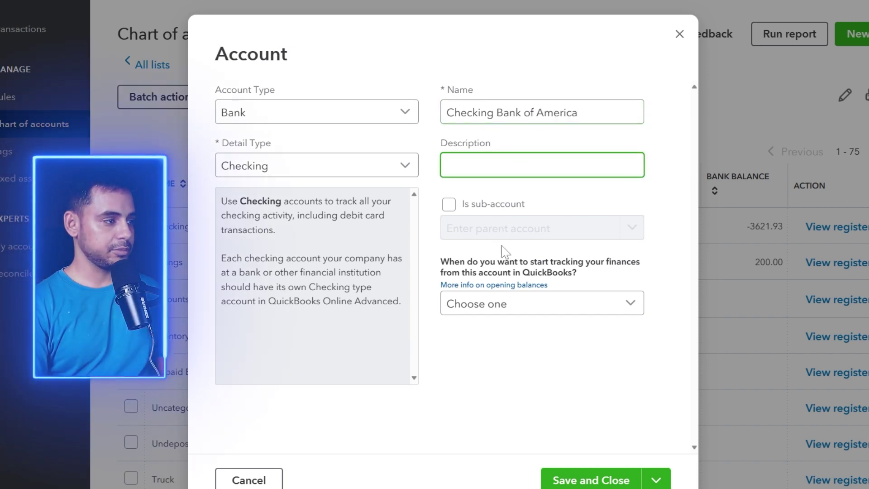
pyautogui.scroll(-1, 498, 267)
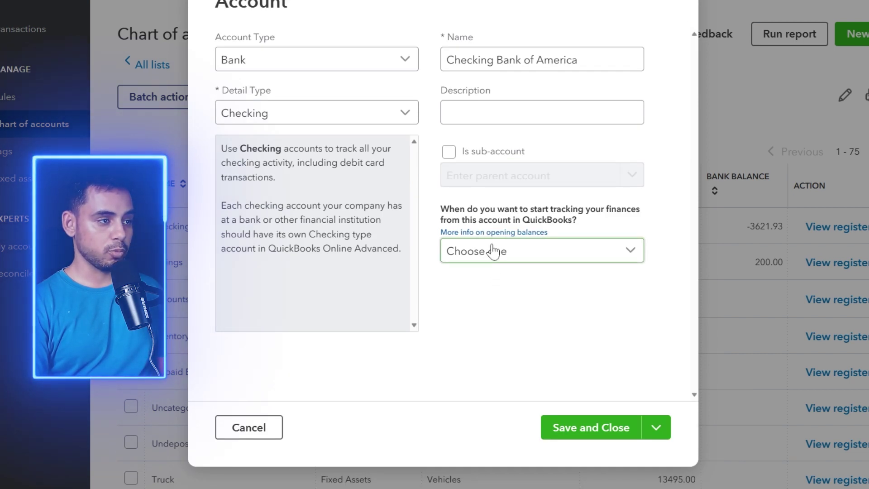
# Step: Start tracking on 07/01/2023 with a 200 opening balance, then save the account
pyautogui.click(494, 252)
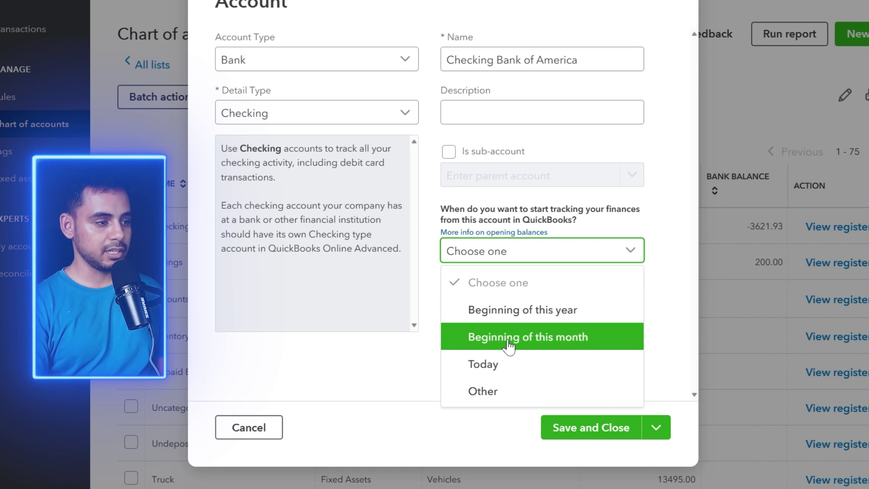
pyautogui.click(507, 396)
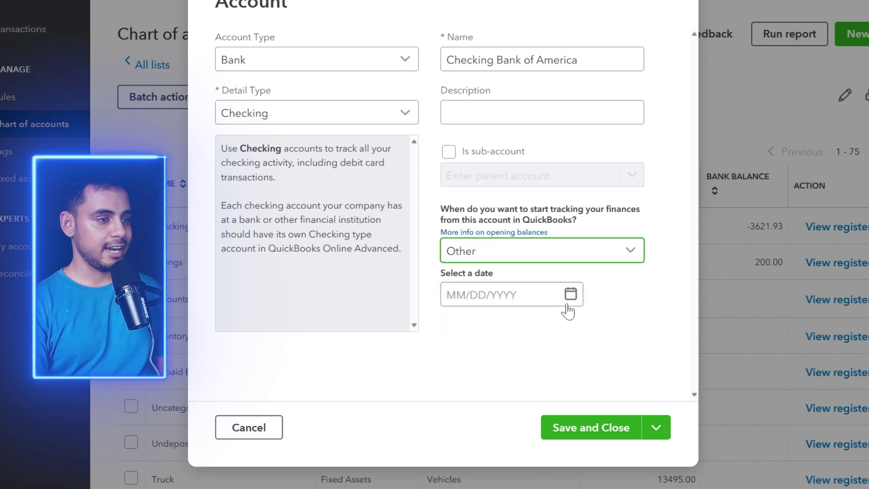
pyautogui.click(573, 298)
pyautogui.click(460, 334)
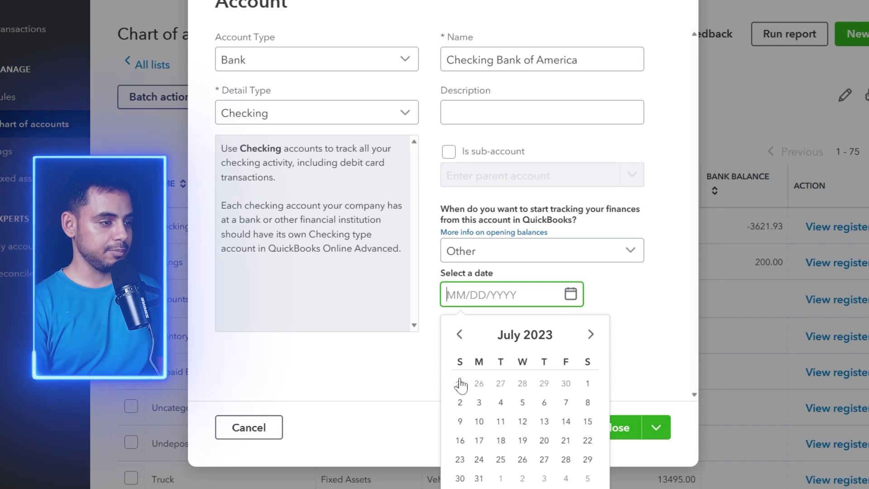
pyautogui.click(588, 384)
pyautogui.click(602, 384)
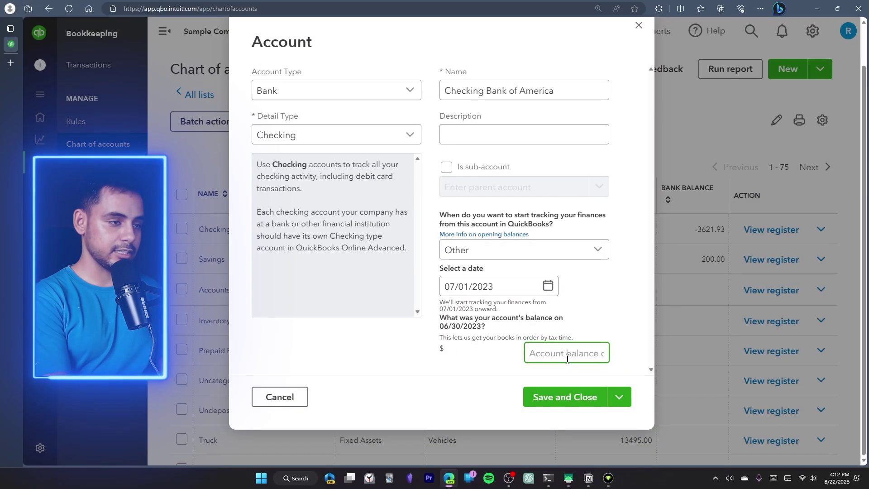
pyautogui.write('200')
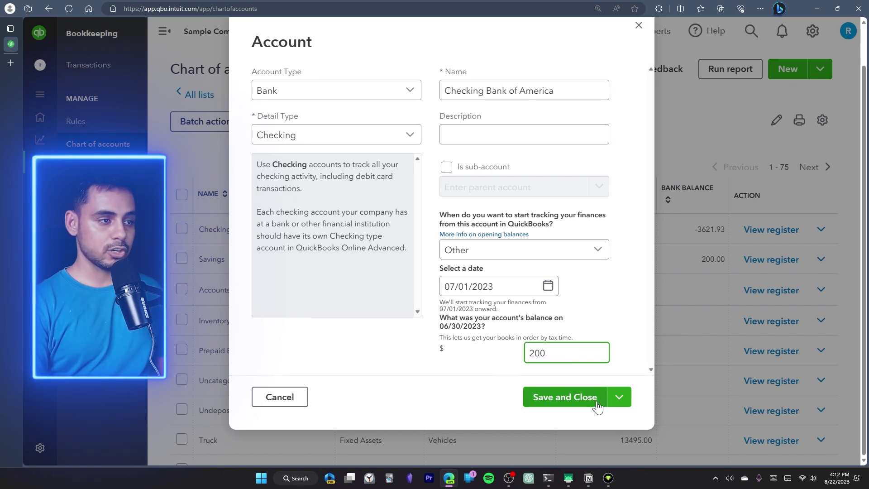
pyautogui.click(565, 398)
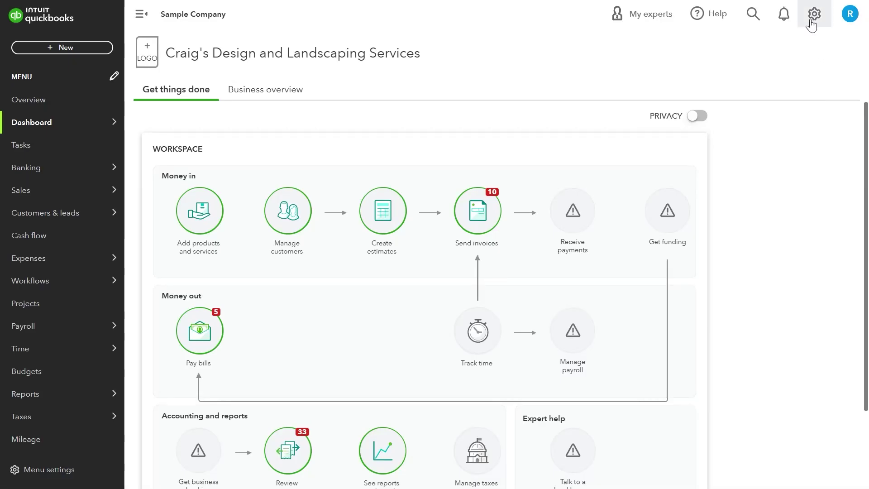
# Step: From the gear menu's Import data page, choose to import a Chart of Accounts
pyautogui.click(813, 14)
pyautogui.click(666, 138)
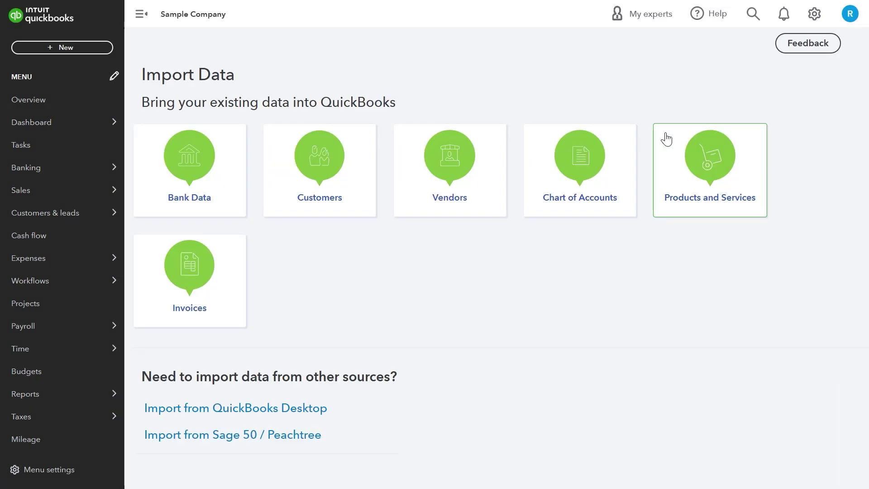
pyautogui.click(579, 195)
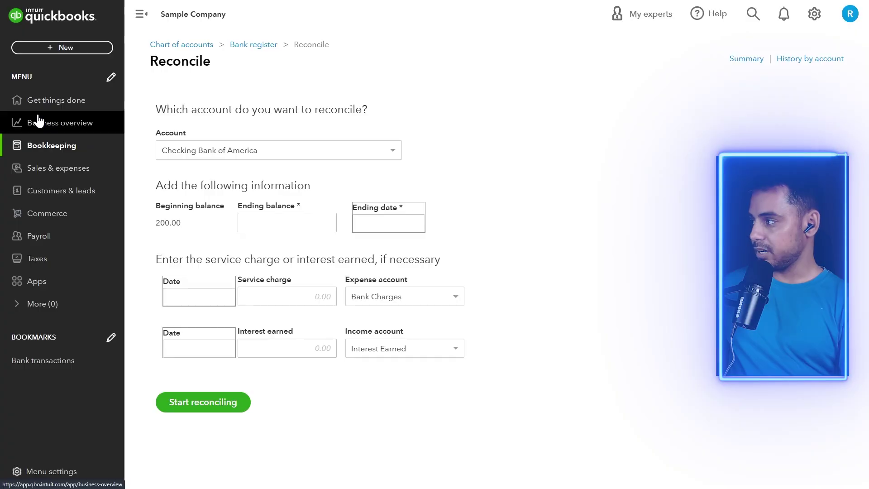
# Step: Start a new sales receipt, choosing the customer and a later receipt date
pyautogui.click(53, 47)
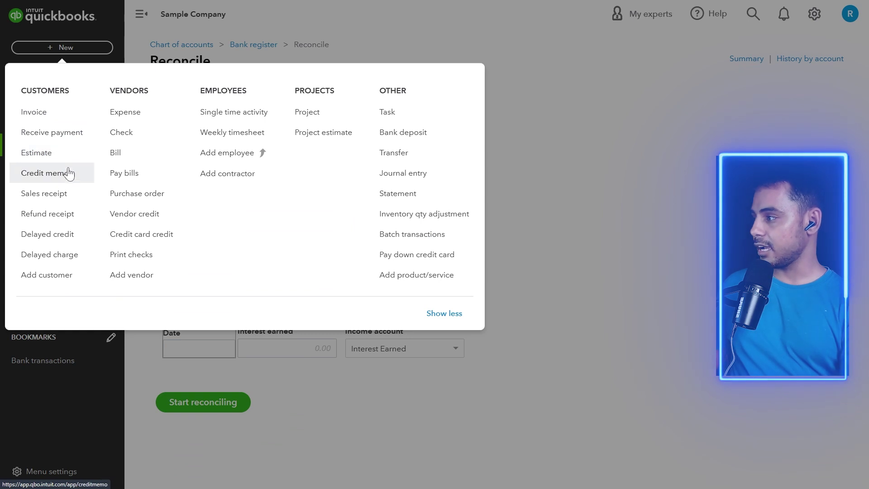
pyautogui.click(71, 194)
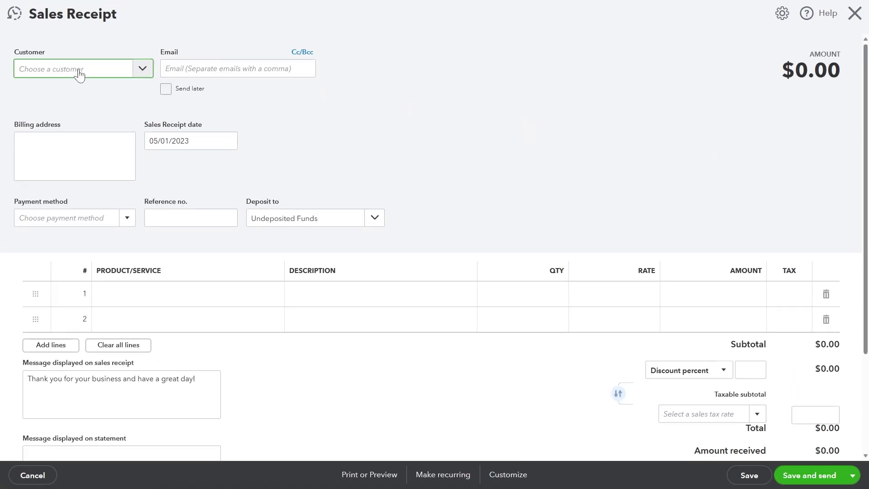
pyautogui.click(77, 73)
pyautogui.click(68, 101)
pyautogui.click(227, 141)
pyautogui.click(250, 169)
pyautogui.click(250, 170)
pyautogui.click(251, 244)
# Step: Pay by American Express with a 75.00 Design line, then save the receipt
pyautogui.click(127, 251)
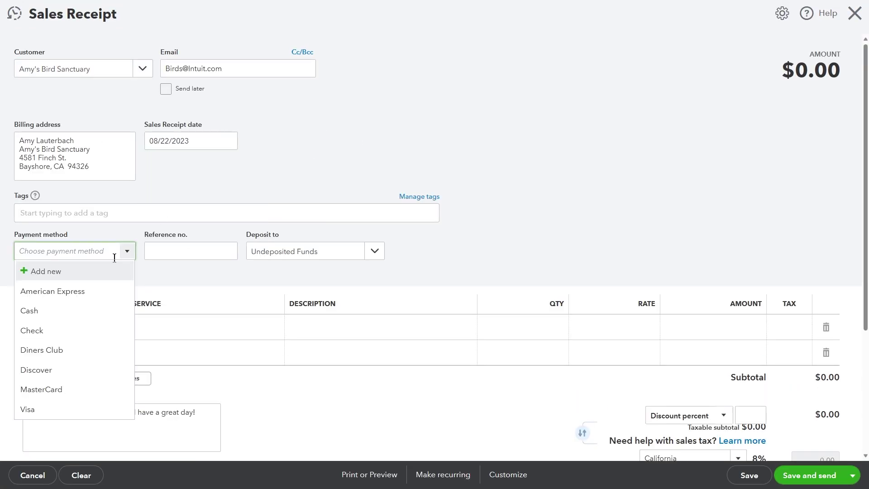
pyautogui.click(83, 302)
pyautogui.click(188, 327)
pyautogui.scroll(-4, 720, 335)
pyautogui.click(750, 476)
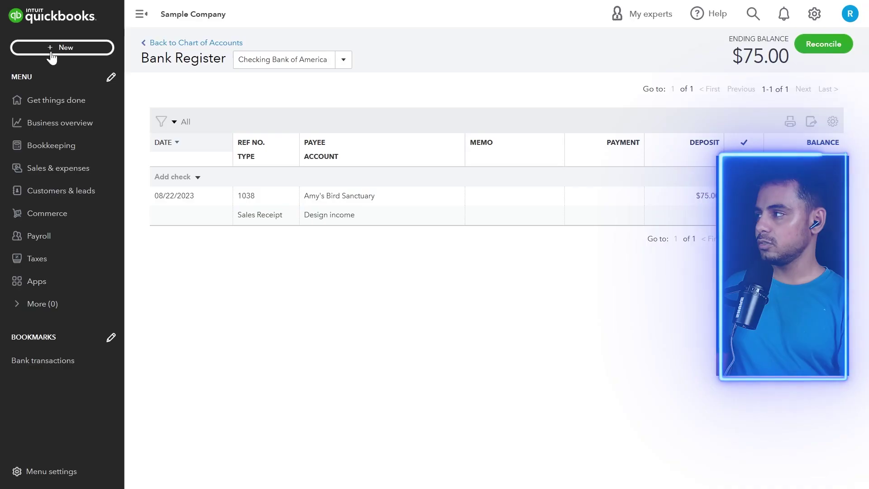
# Step: Start journal entry 4 with line 1 debiting 300.00 to Checking Bank of America
pyautogui.click(54, 50)
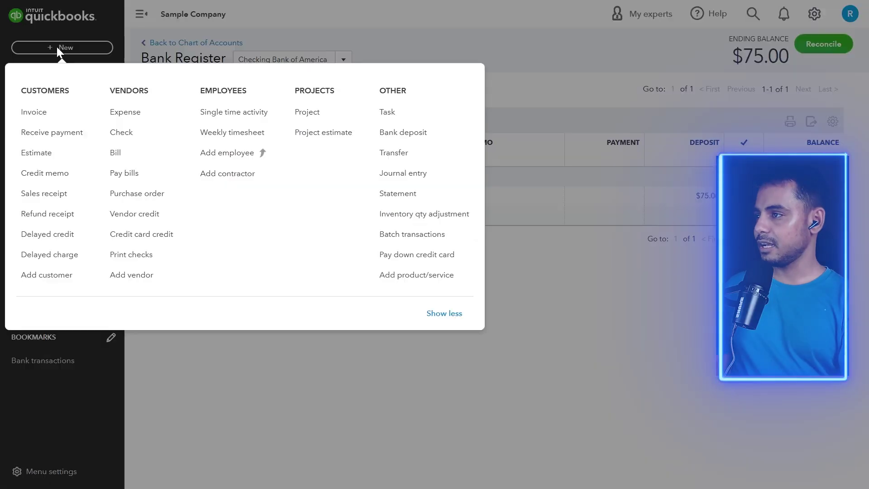
pyautogui.click(418, 182)
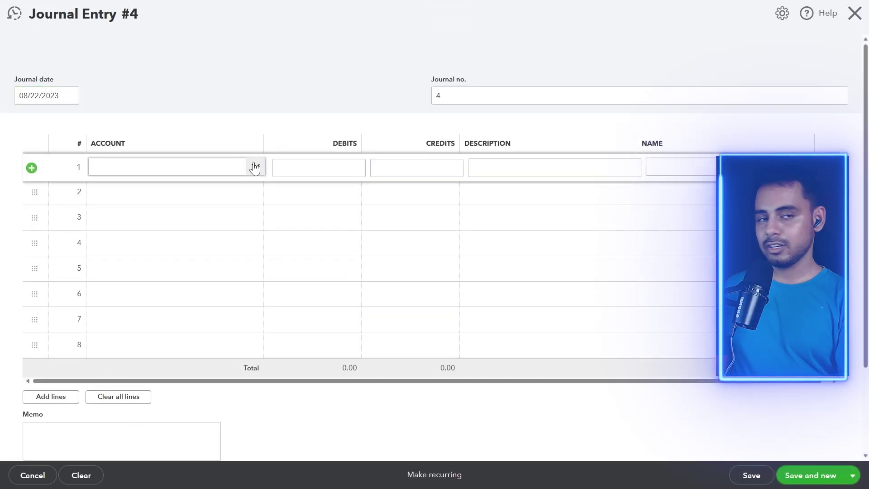
pyautogui.click(255, 169)
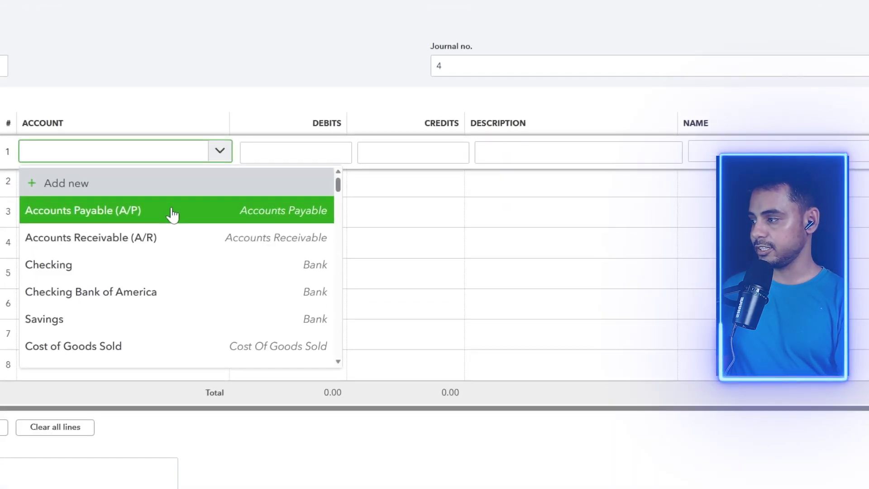
pyautogui.scroll(-2, 177, 226)
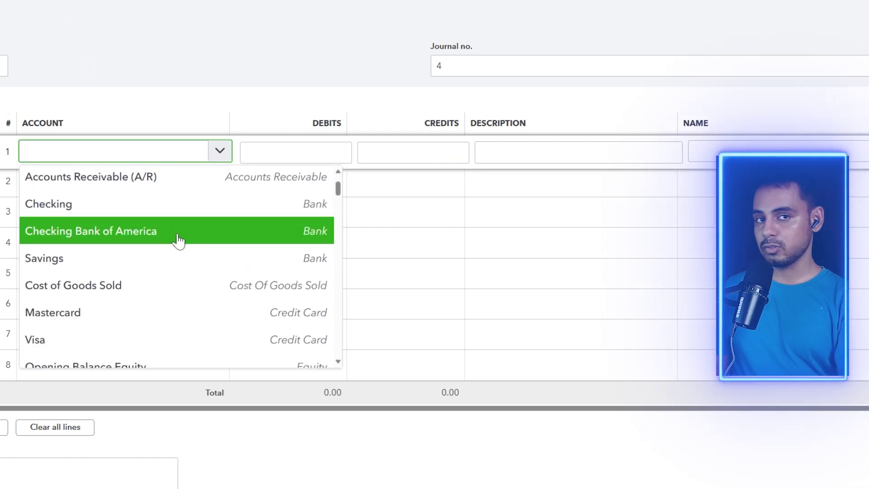
pyautogui.click(178, 240)
pyautogui.click(302, 149)
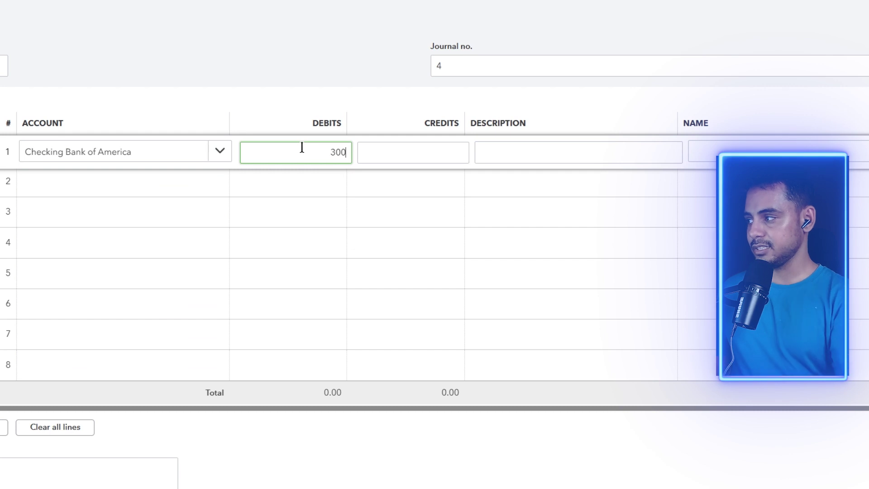
pyautogui.click(202, 194)
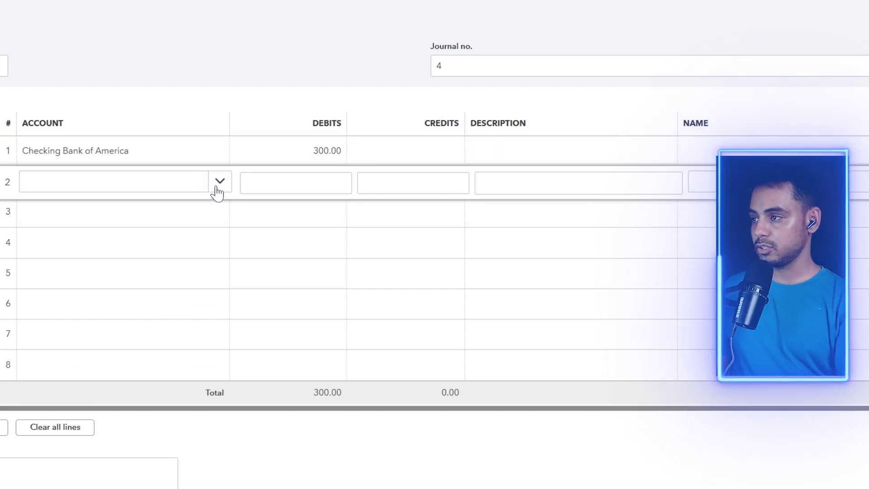
# Step: Credit 300.00 to Design income on line 2 and save the journal entry
pyautogui.click(221, 186)
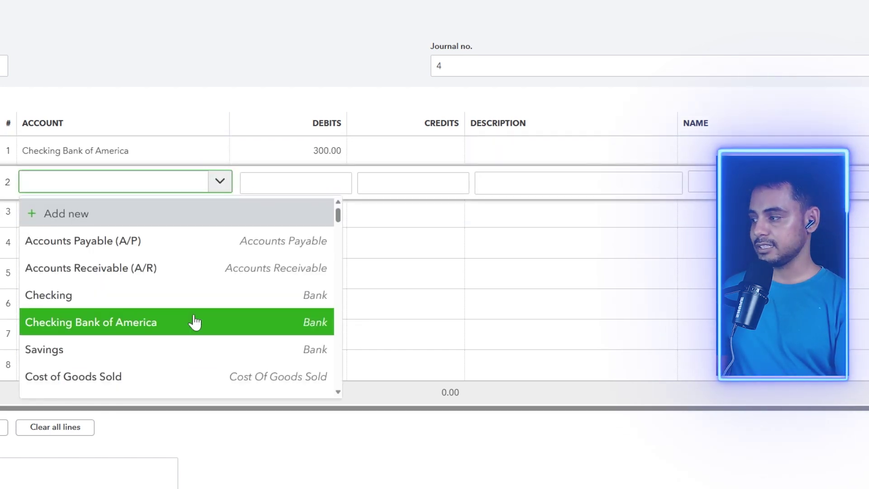
pyautogui.scroll(-15, 199, 324)
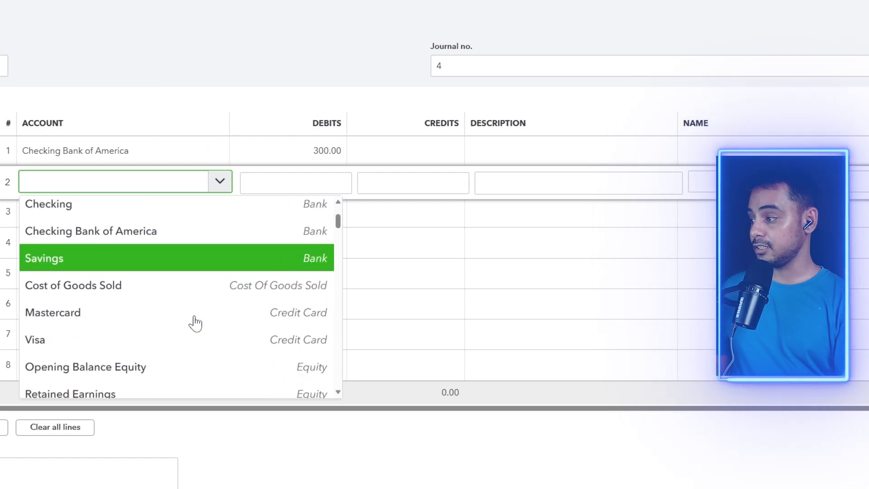
pyautogui.write('income')
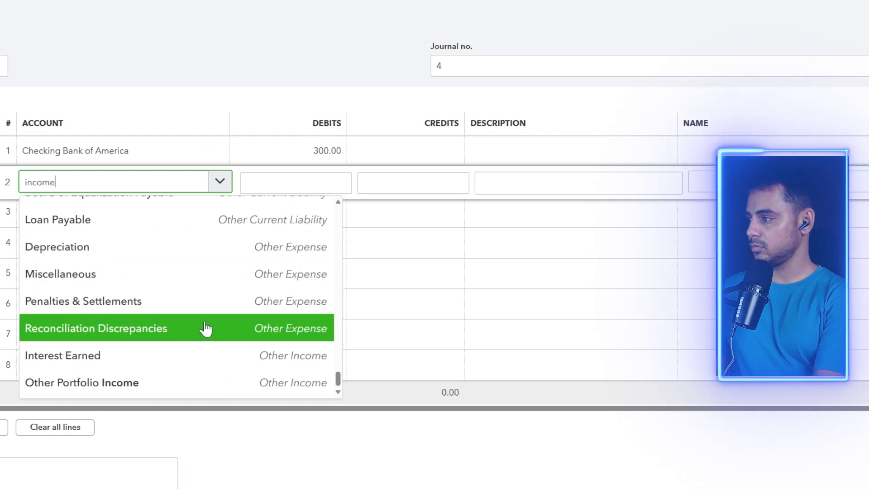
pyautogui.click(125, 249)
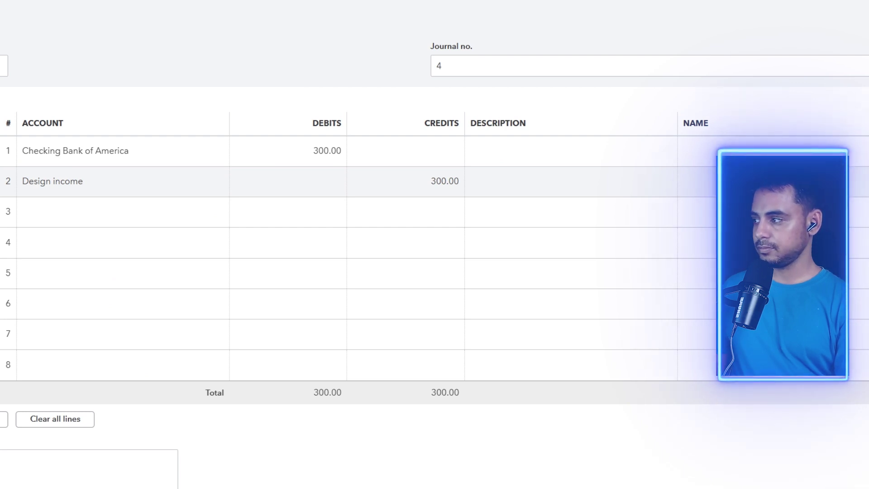
pyautogui.click(824, 472)
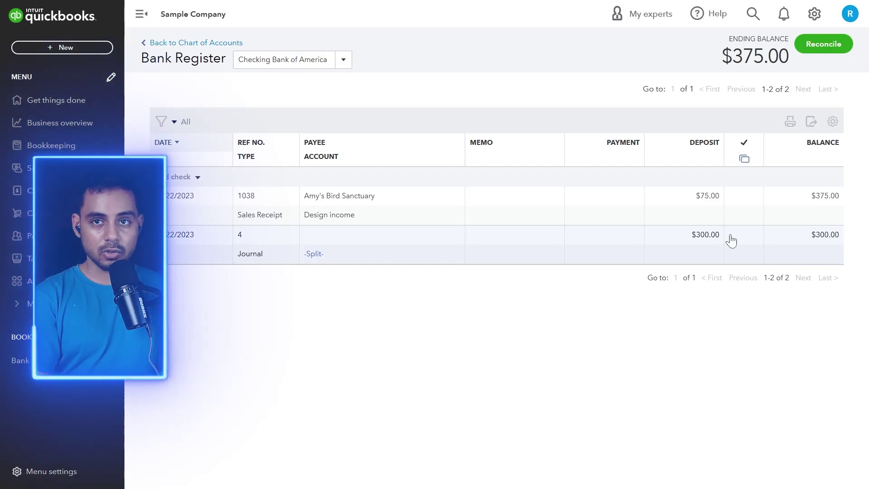
# Step: Open the $300.00 journal entry row in the Checking Bank of America register for editing
pyautogui.click(731, 240)
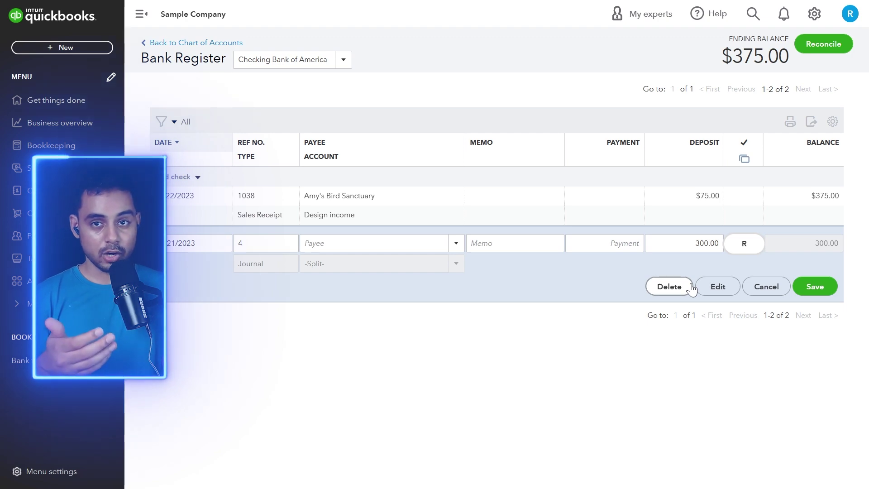
pyautogui.click(692, 287)
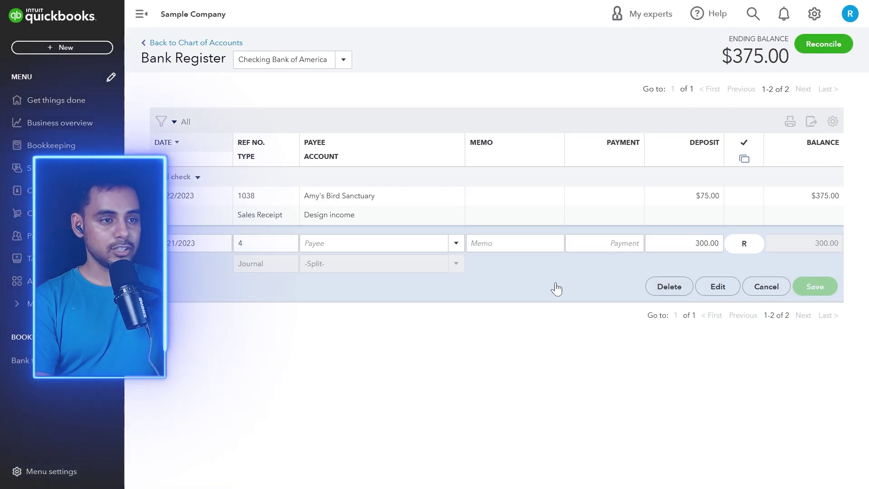